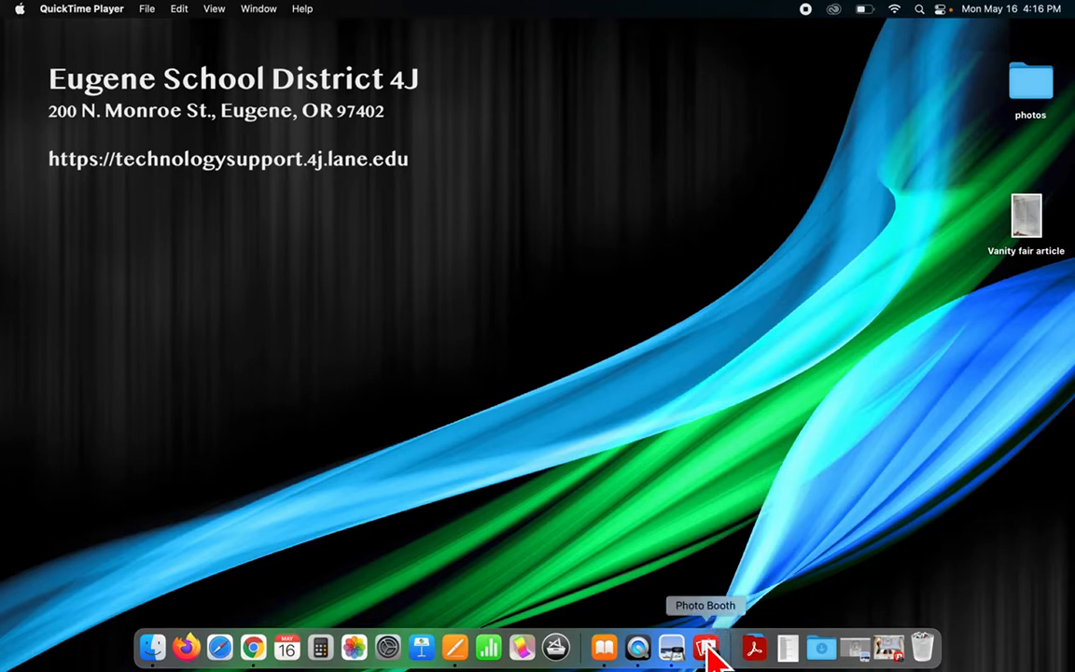
Photograph the camping worksheet with Photo Booth, and capture a screenshot cropped to the worksheet in the opened photo
click(709, 653)
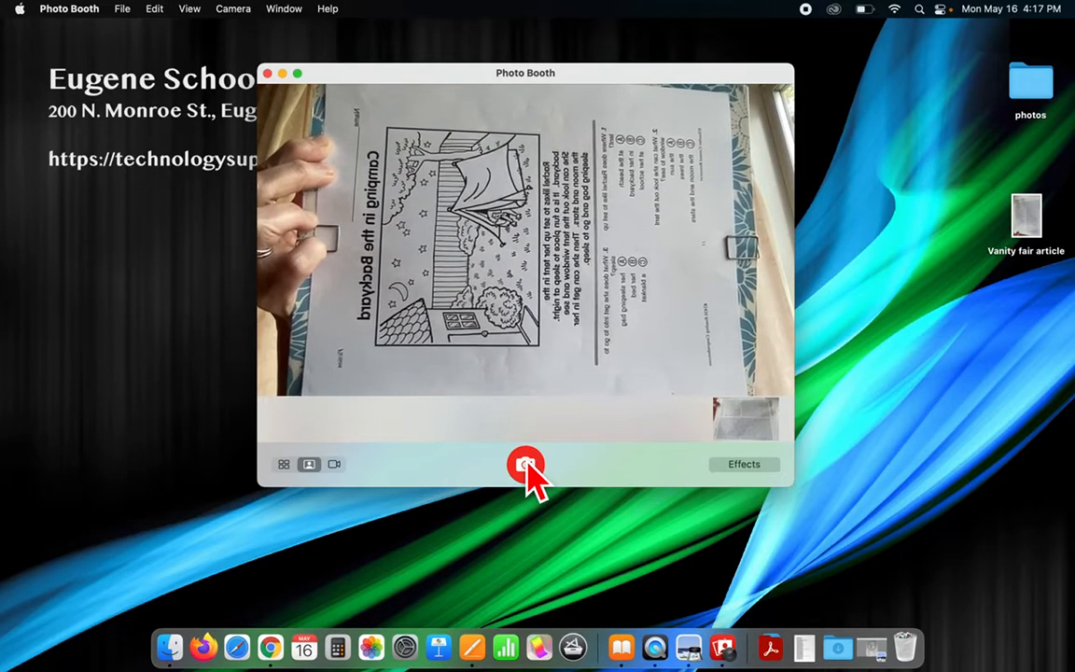
click(525, 467)
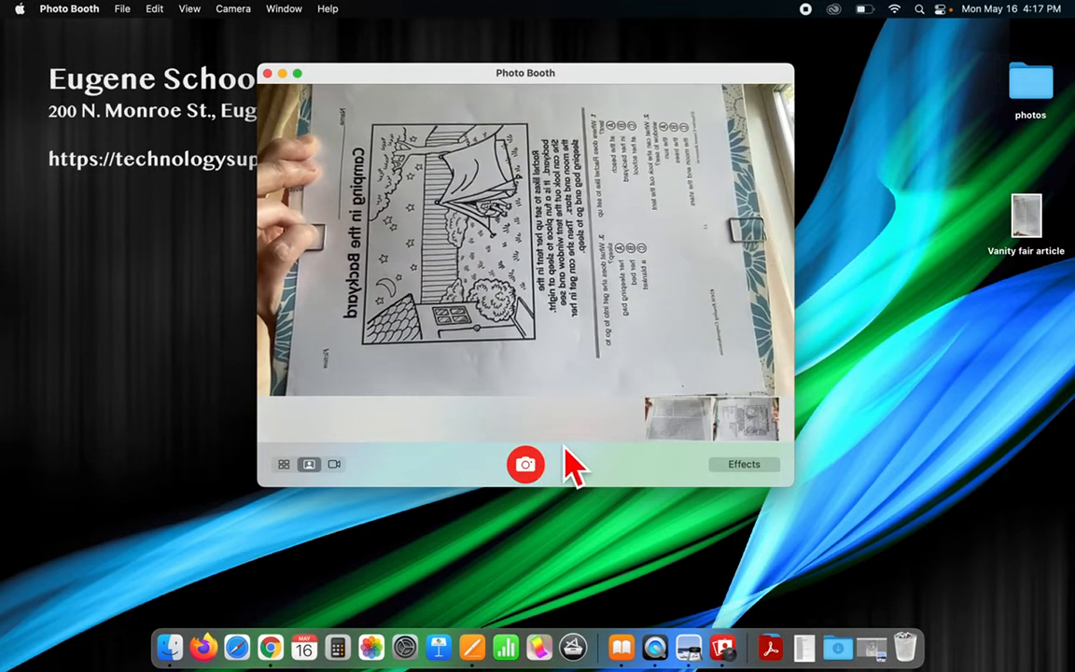
click(748, 434)
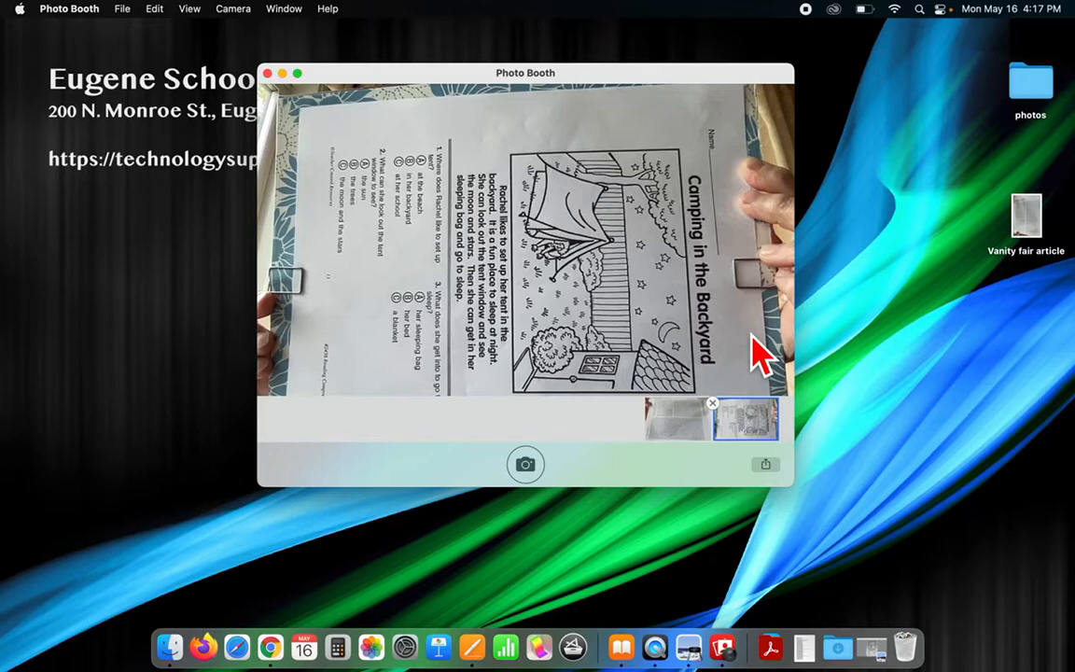
key(super+shift+4)
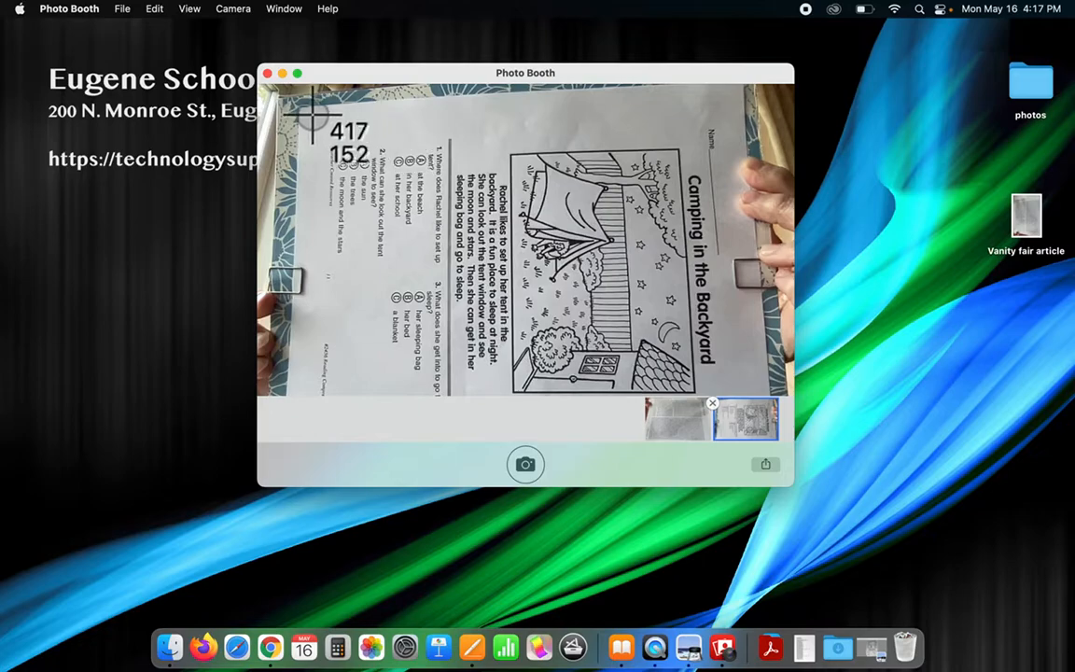
mouse_move(308, 112)
mouse_down()
mouse_move(410, 282)
mouse_move(576, 365)
mouse_move(739, 402)
mouse_up()
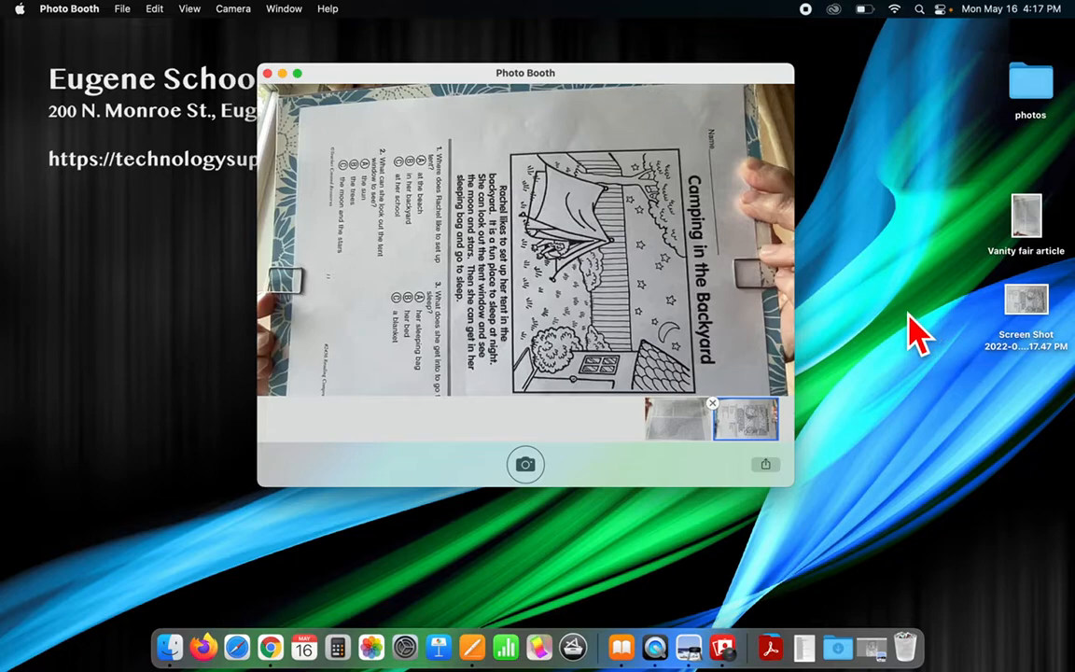
Export the selected photo to the Desktop as "camping picture" and minimize the Photo Booth window
click(122, 11)
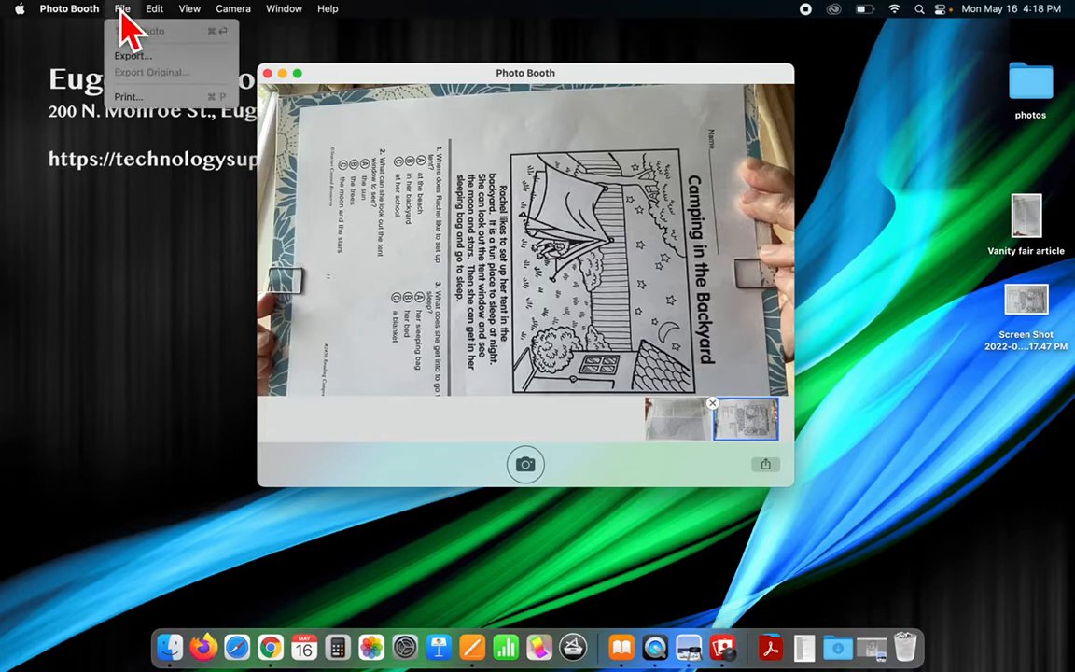
click(134, 58)
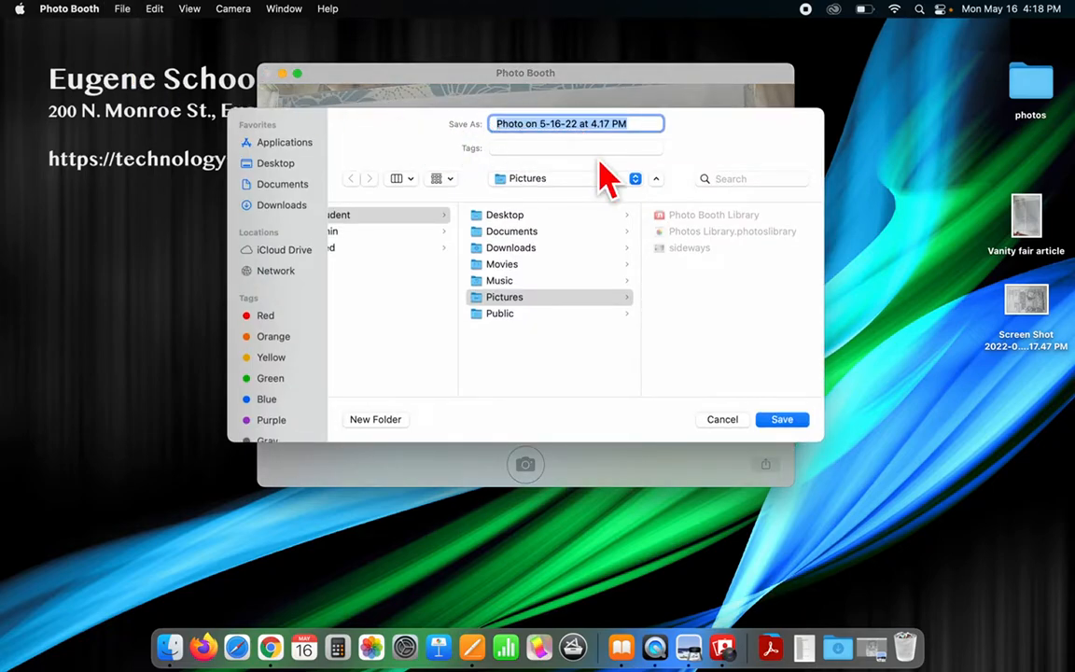
text(camping p)
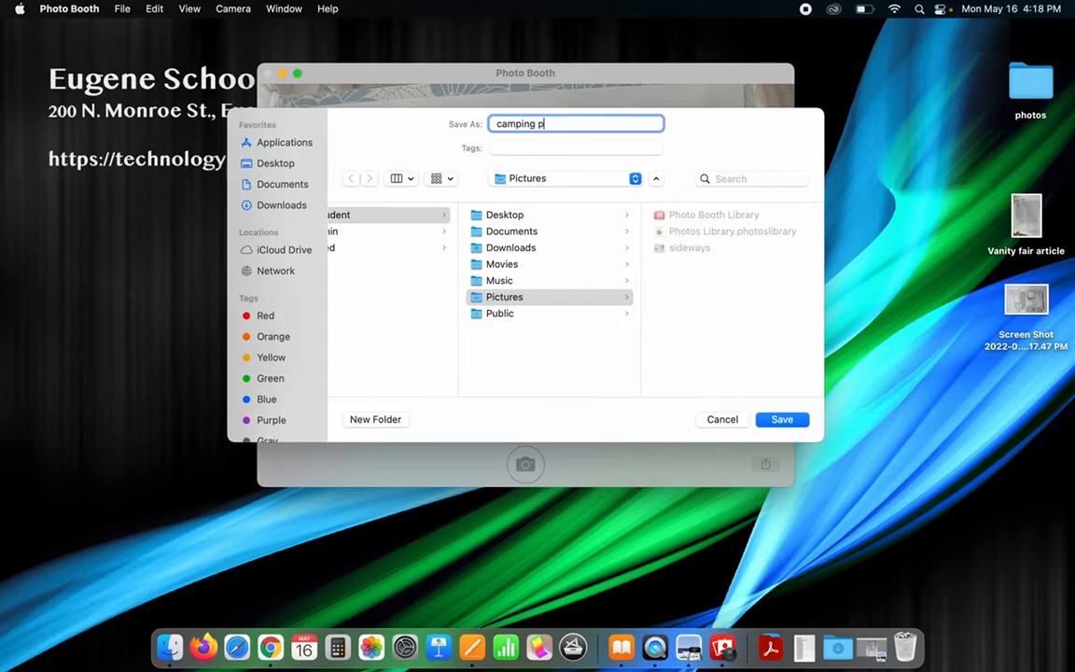
text(icture)
click(280, 164)
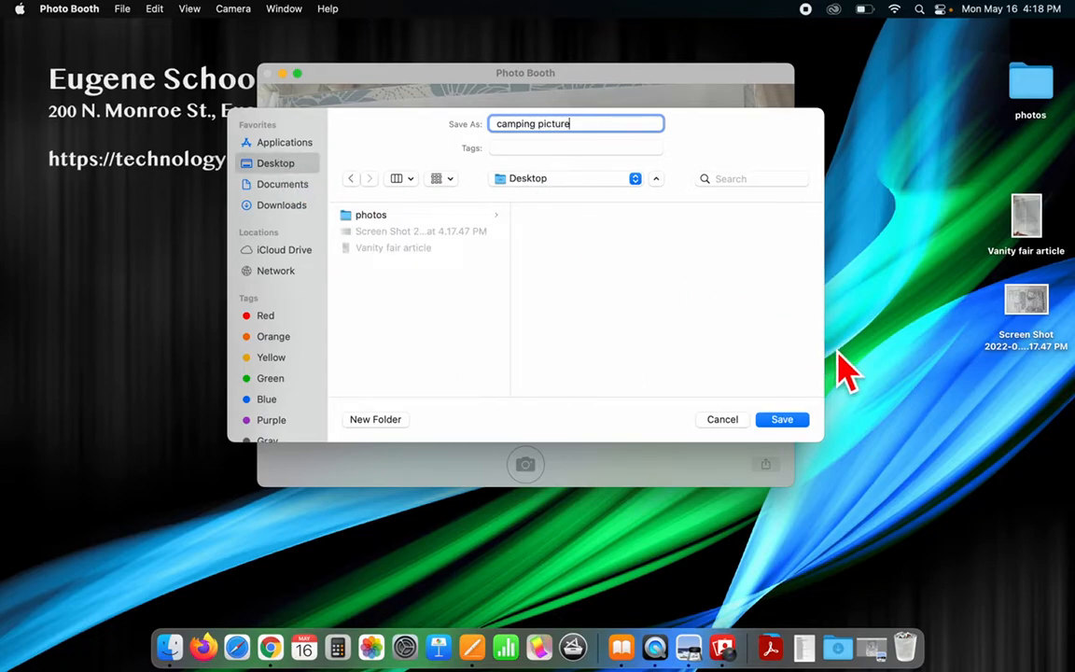
click(789, 423)
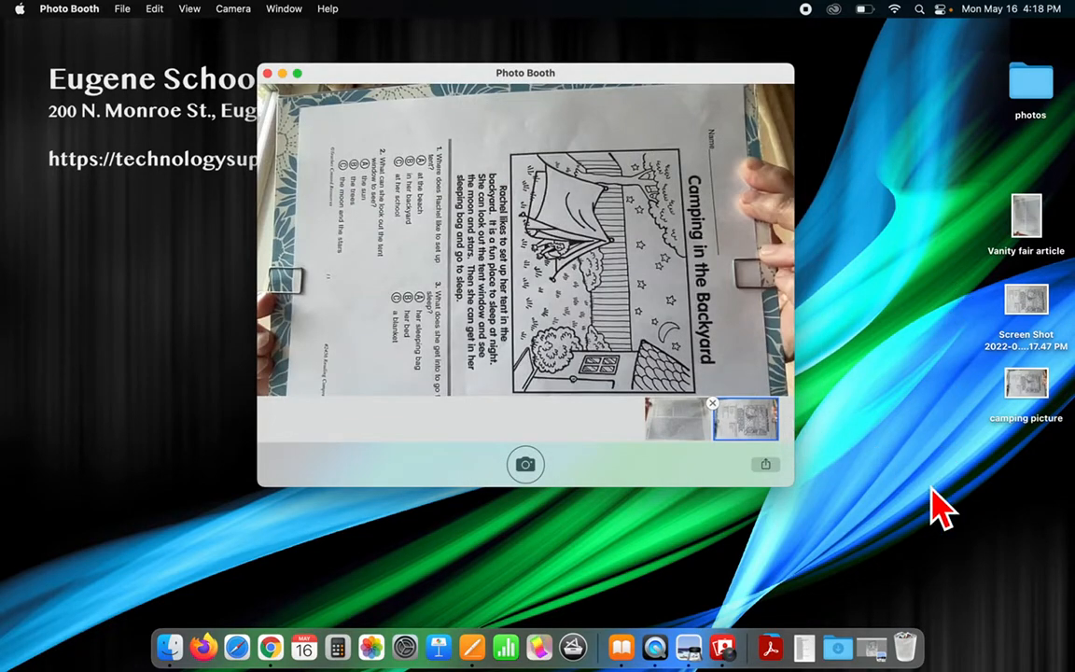
click(282, 74)
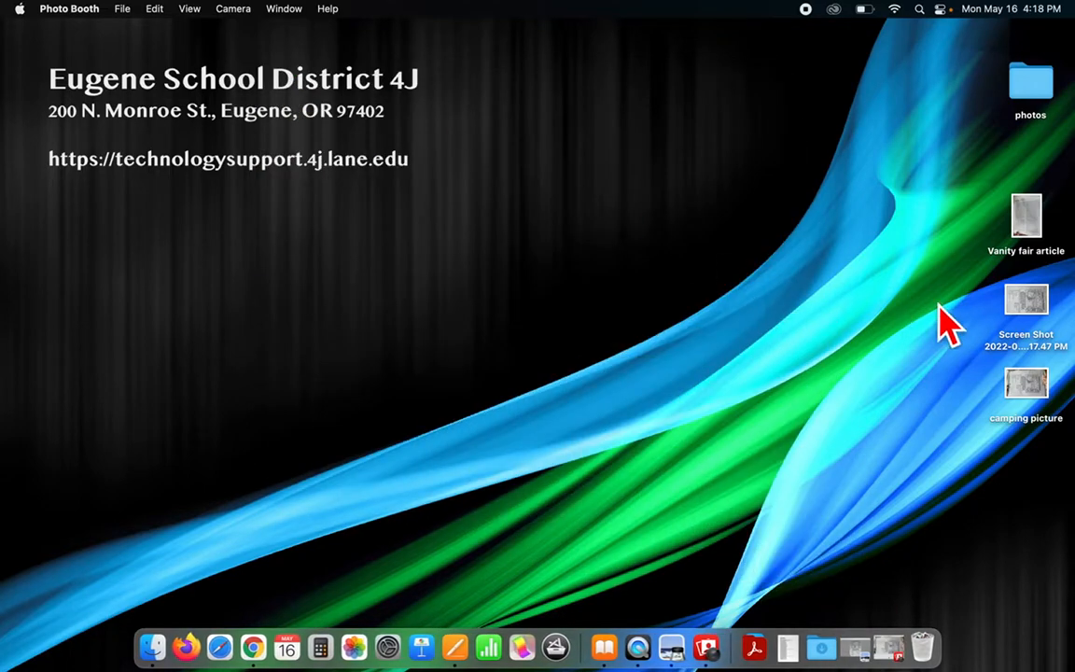
Open the worksheet screenshot from the desktop in Preview, enlarge its window, and rotate the page upright
double_click(1027, 303)
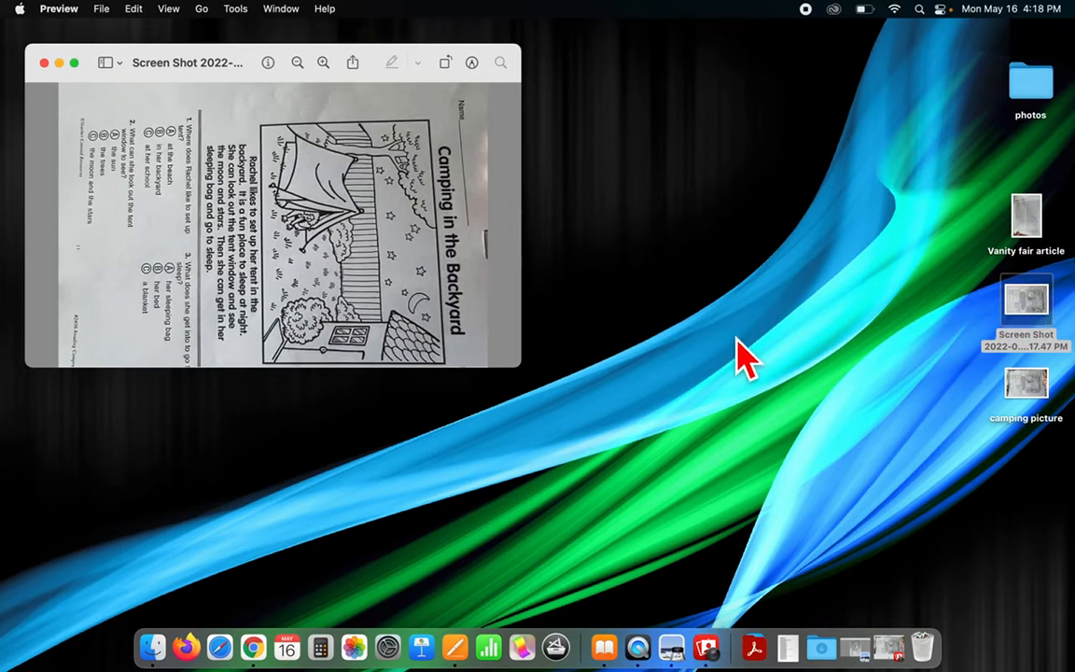
drag(516, 365, 961, 623)
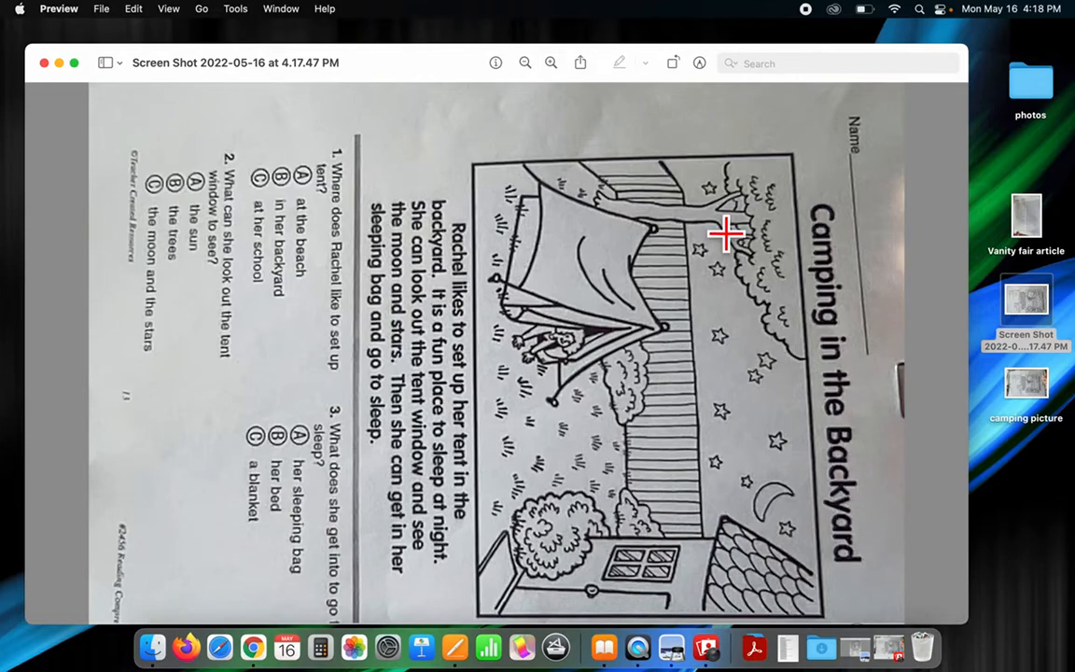
click(674, 63)
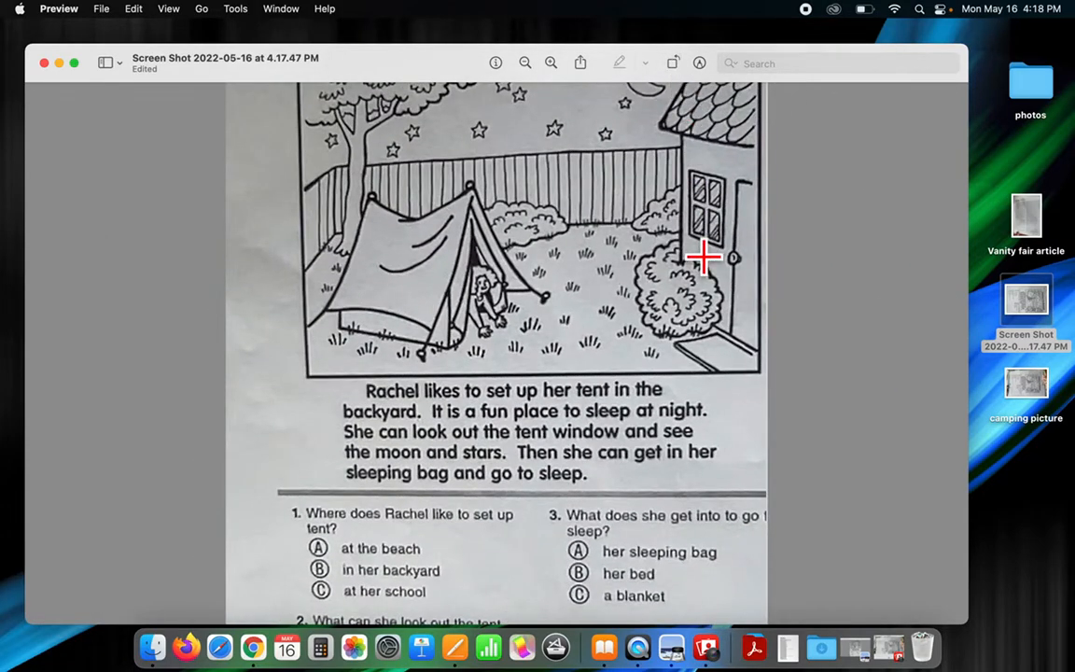
scroll(690, 307, down, 2)
scroll(691, 307, up, 5)
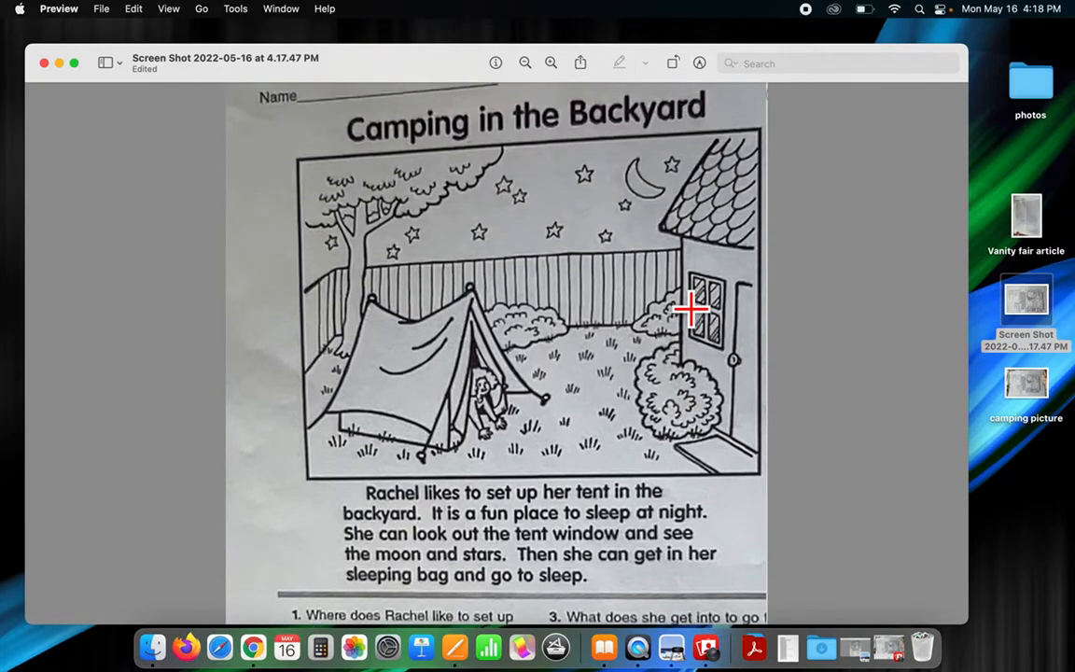
scroll(691, 307, up, 2)
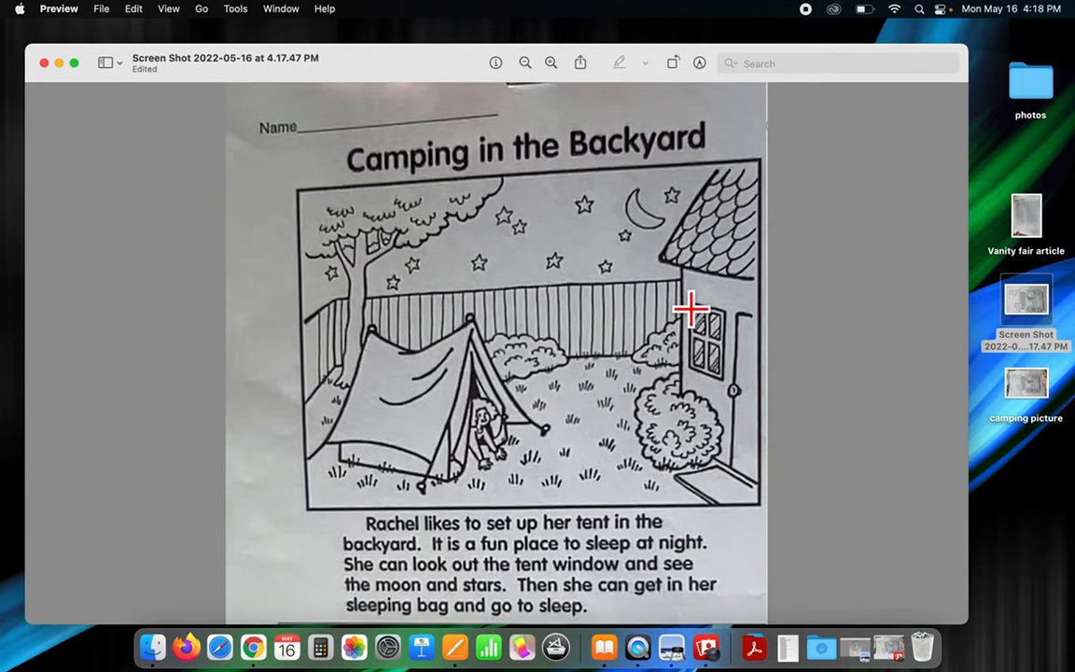
scroll(690, 307, down, 10)
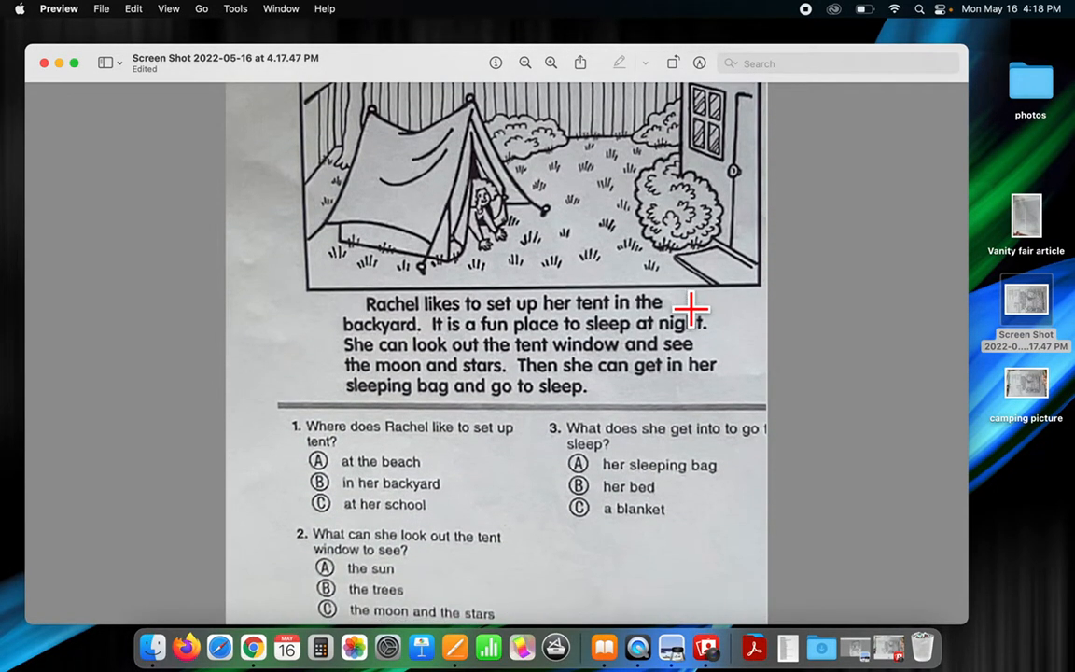
scroll(691, 307, down, 2)
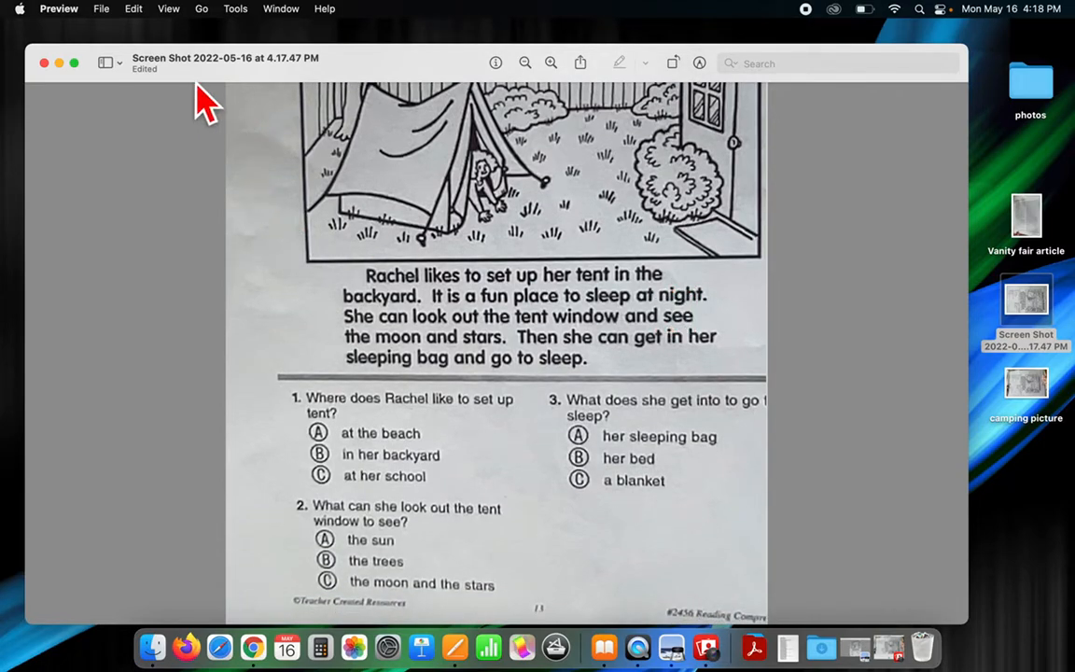
Switch to Text Selection and have the first sentence below the camping picture read aloud
click(238, 9)
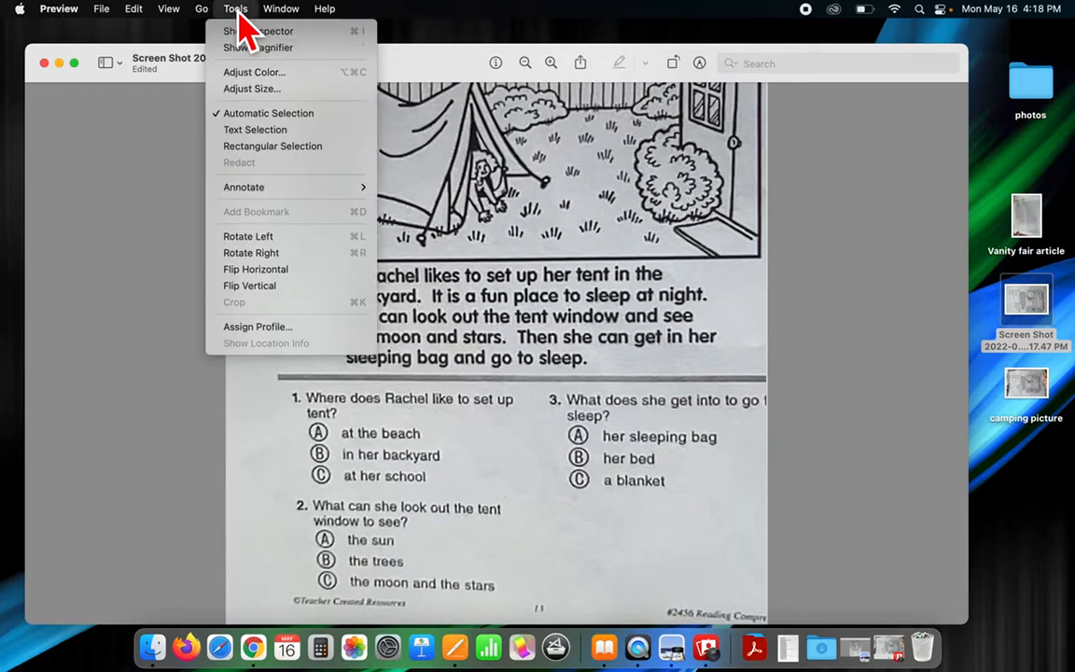
click(297, 132)
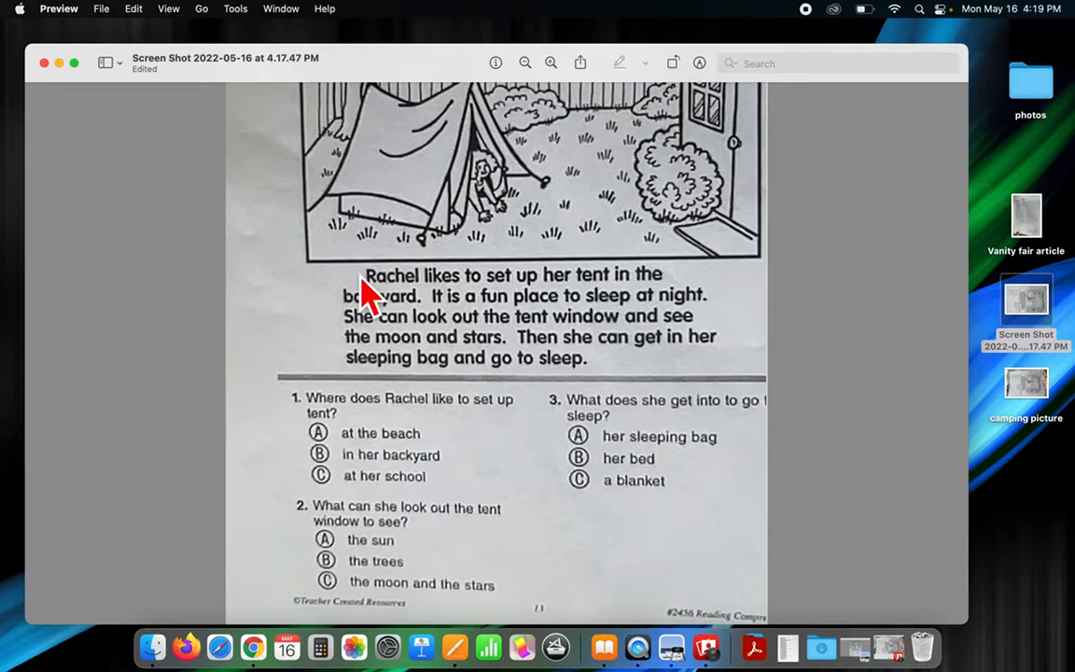
drag(365, 276, 424, 291)
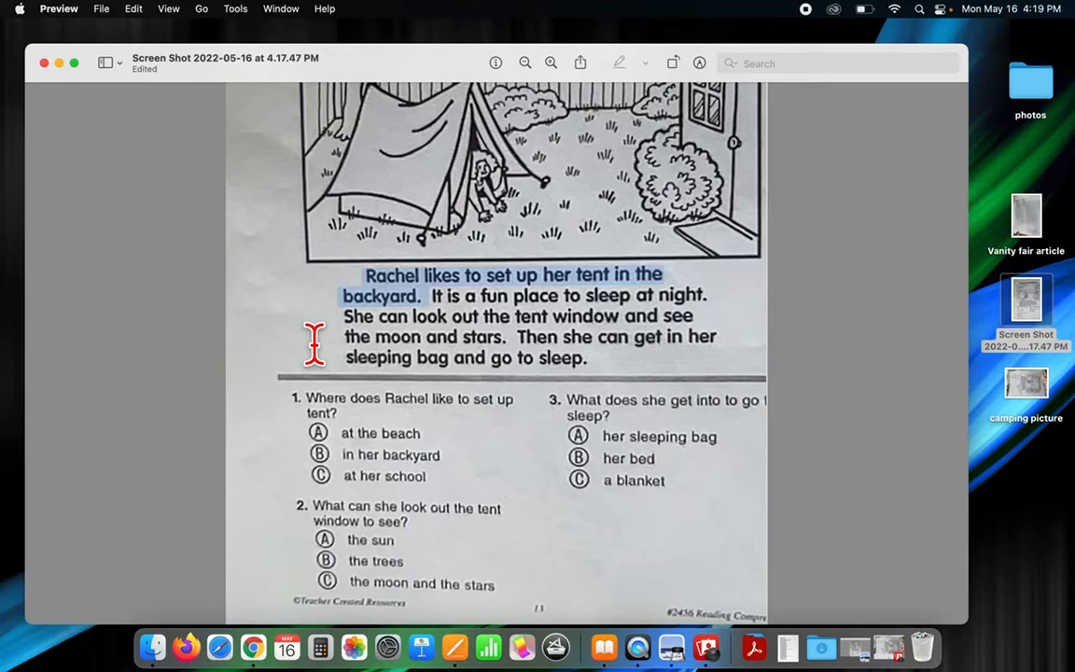
key(alt+Escape)
click(333, 347)
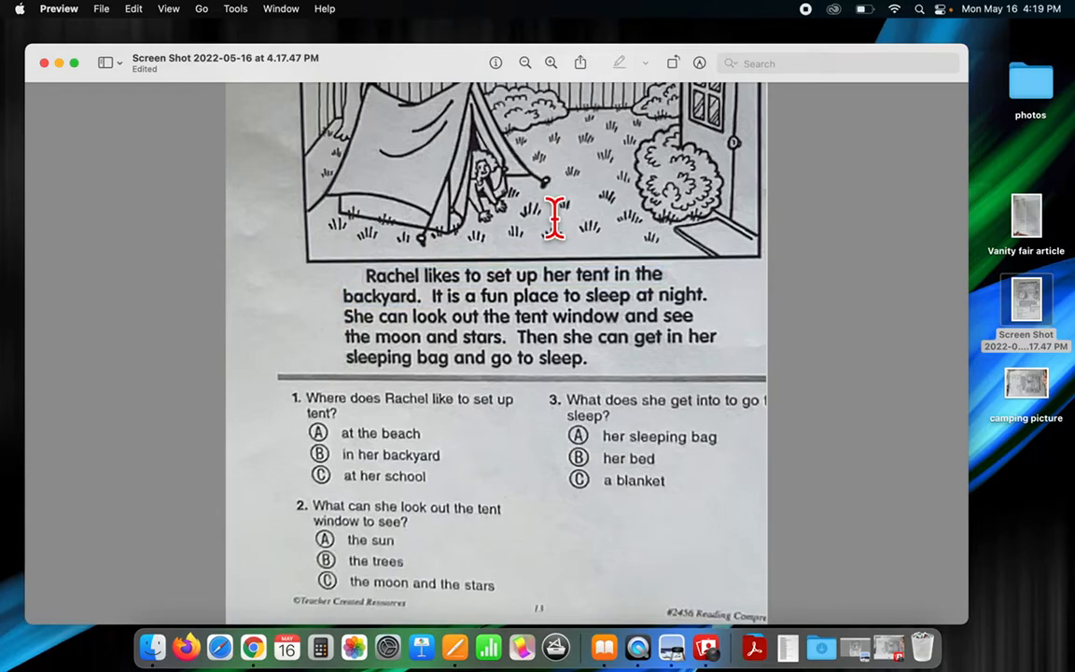
Circle answers B for question 1, C for question 2 and A for question 3 with the Draw markup tool
click(698, 63)
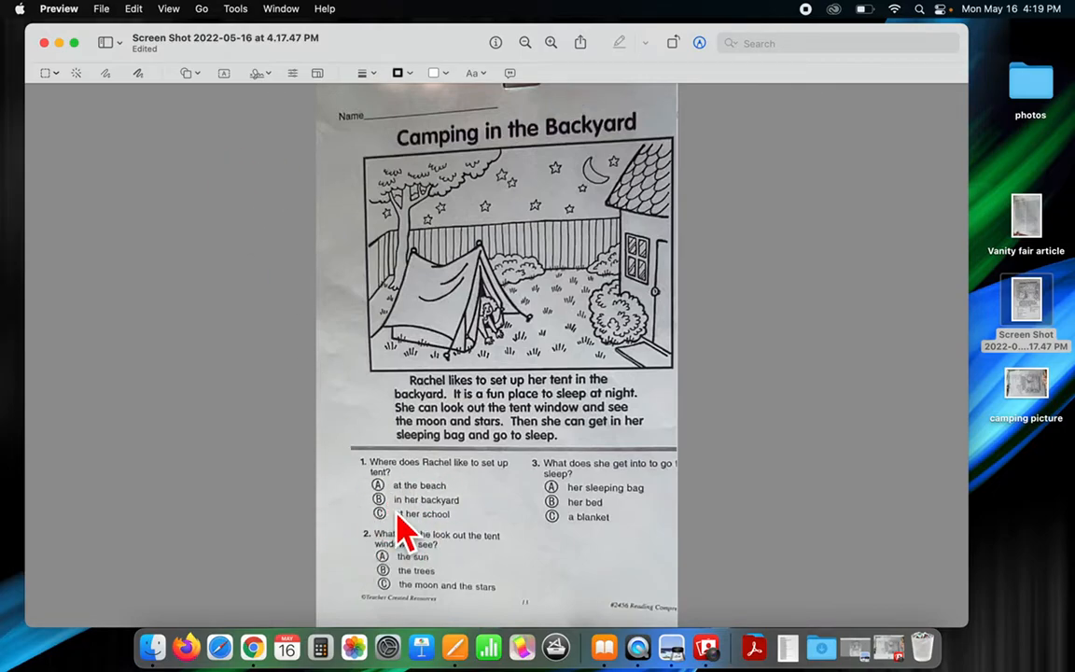
click(138, 74)
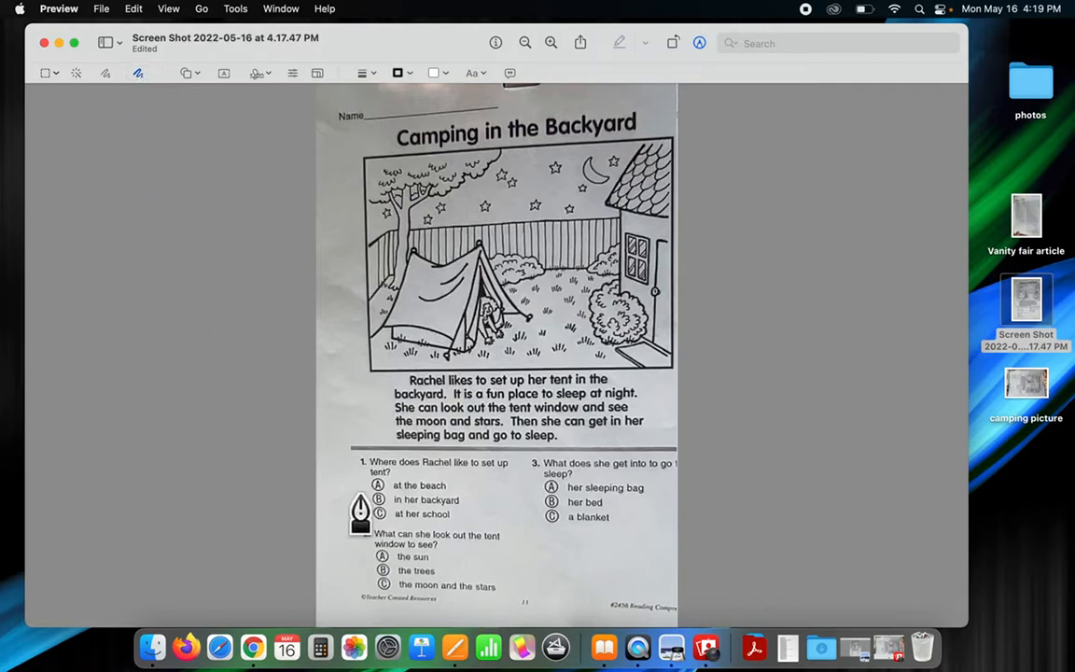
mouse_move(358, 493)
mouse_down()
mouse_move(390, 495)
mouse_move(368, 511)
mouse_move(361, 492)
mouse_up()
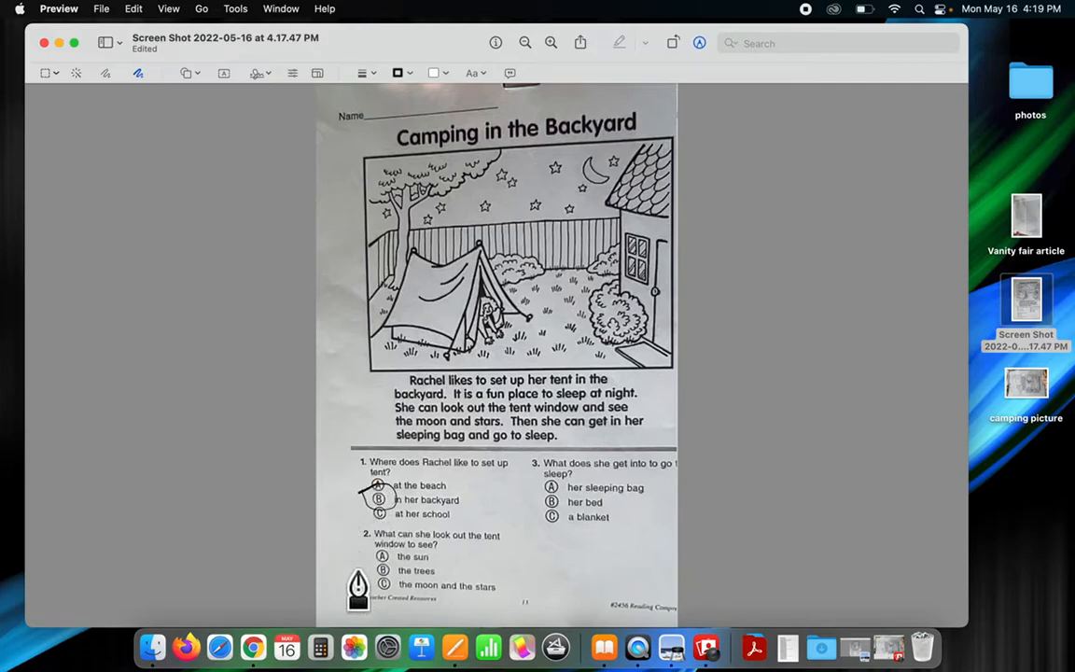
mouse_move(367, 575)
mouse_down()
mouse_move(371, 590)
mouse_move(374, 577)
mouse_up()
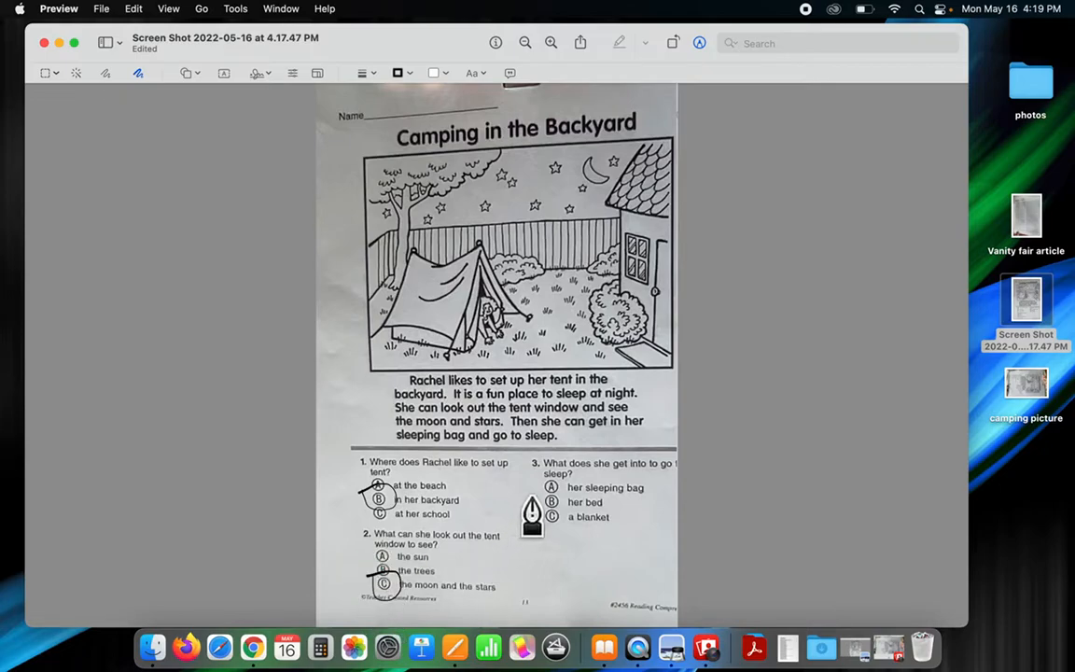
mouse_move(535, 499)
mouse_down()
mouse_move(574, 497)
mouse_move(537, 495)
mouse_up()
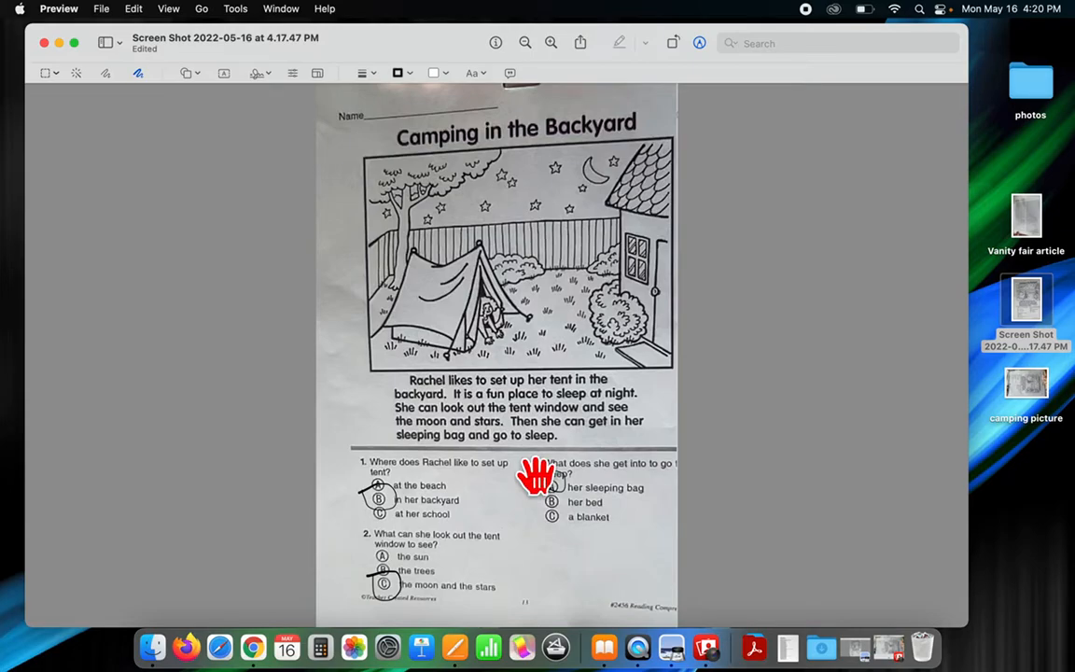
Add a text box beneath question 3, widen it to the page edge, and enter "type into the text box."
click(224, 73)
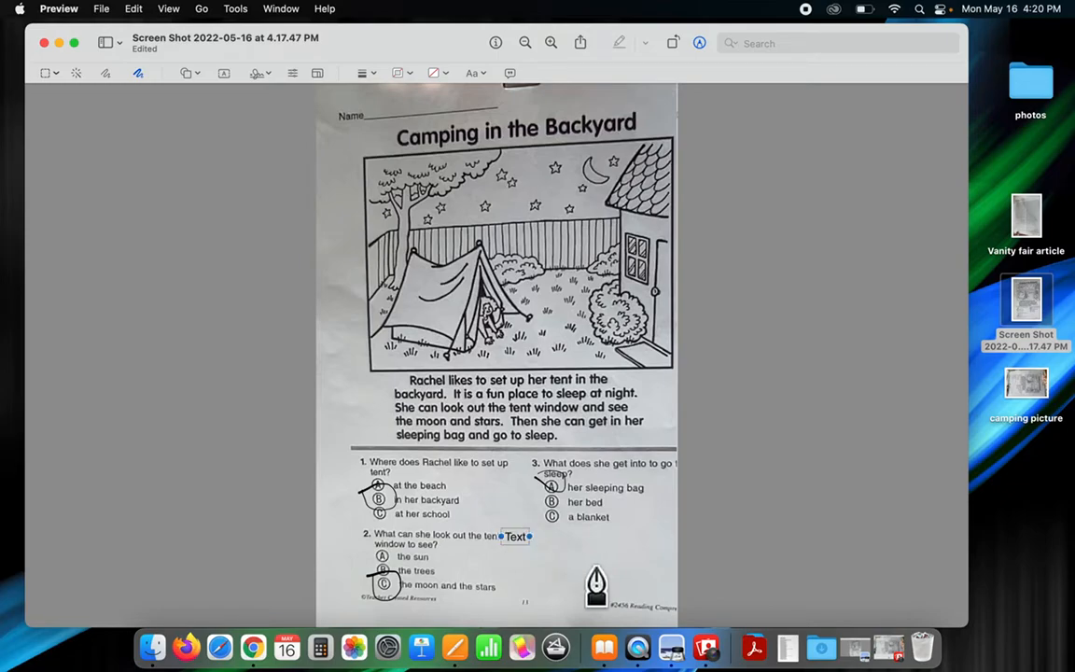
drag(529, 532, 673, 541)
double_click(607, 535)
key(BackSpace)
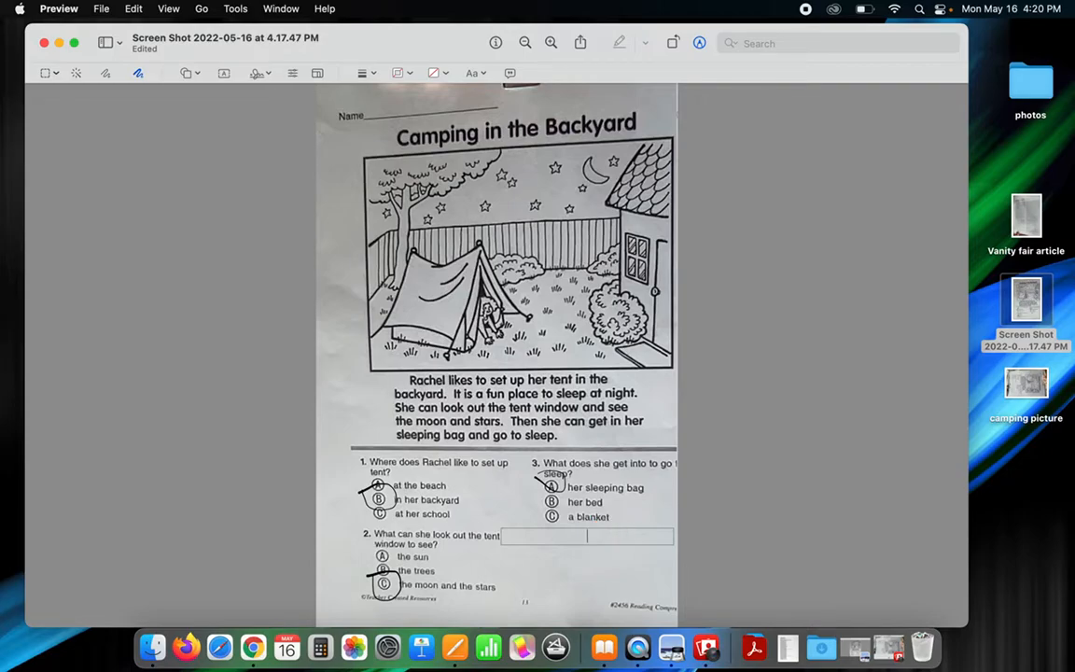
text(type into the text box.)
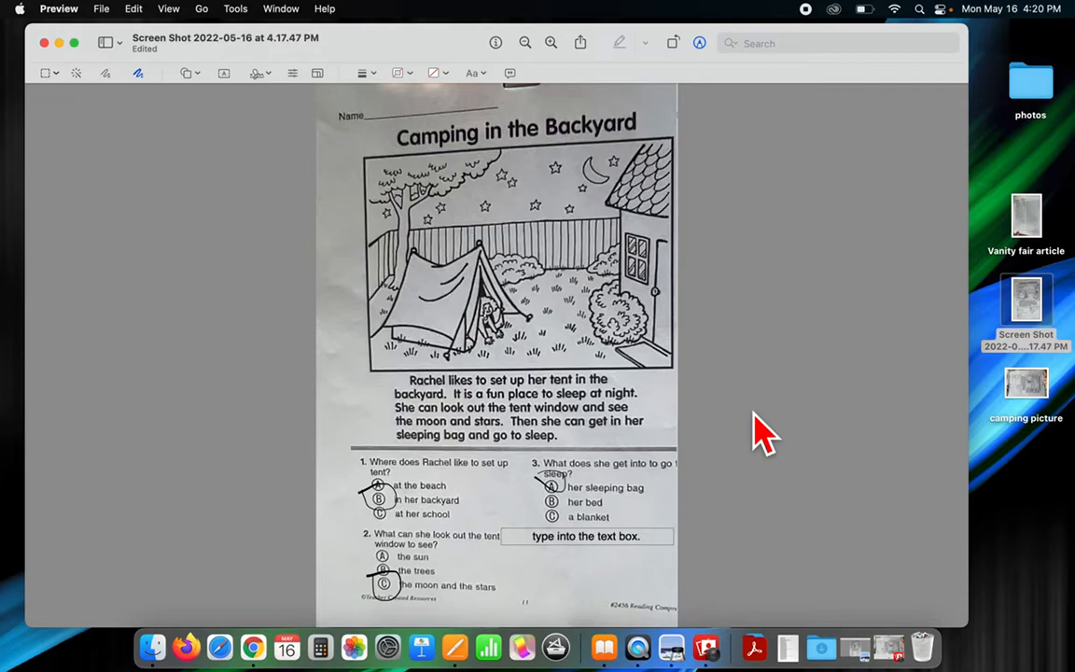
Capture a screenshot of the annotated worksheet page, excluding the surrounding window
key(super+shift+4)
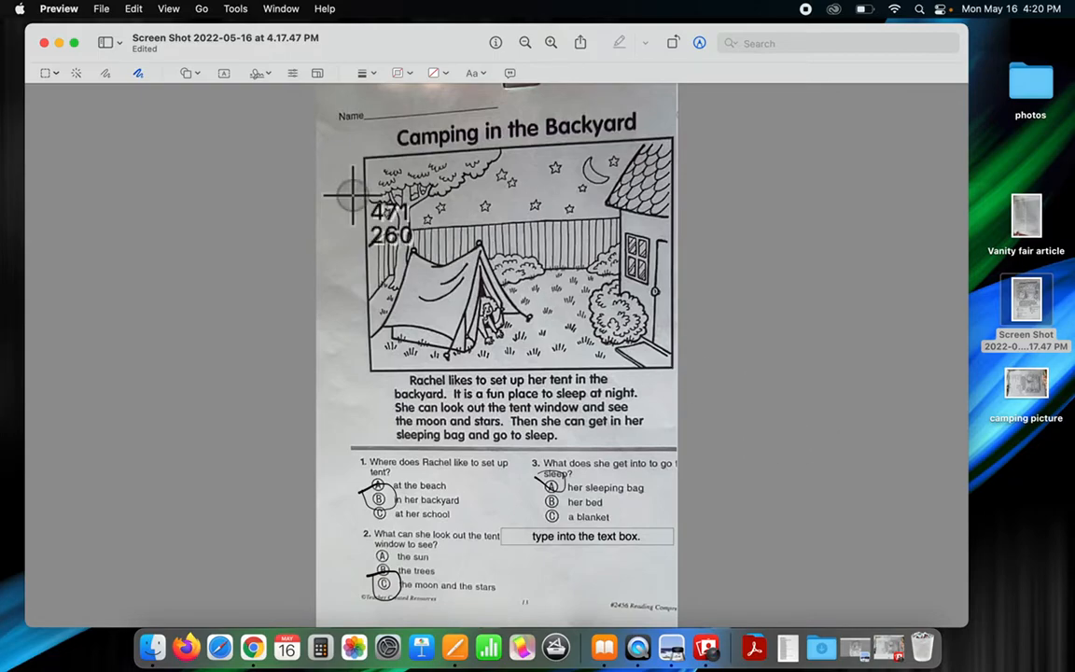
drag(317, 84, 679, 618)
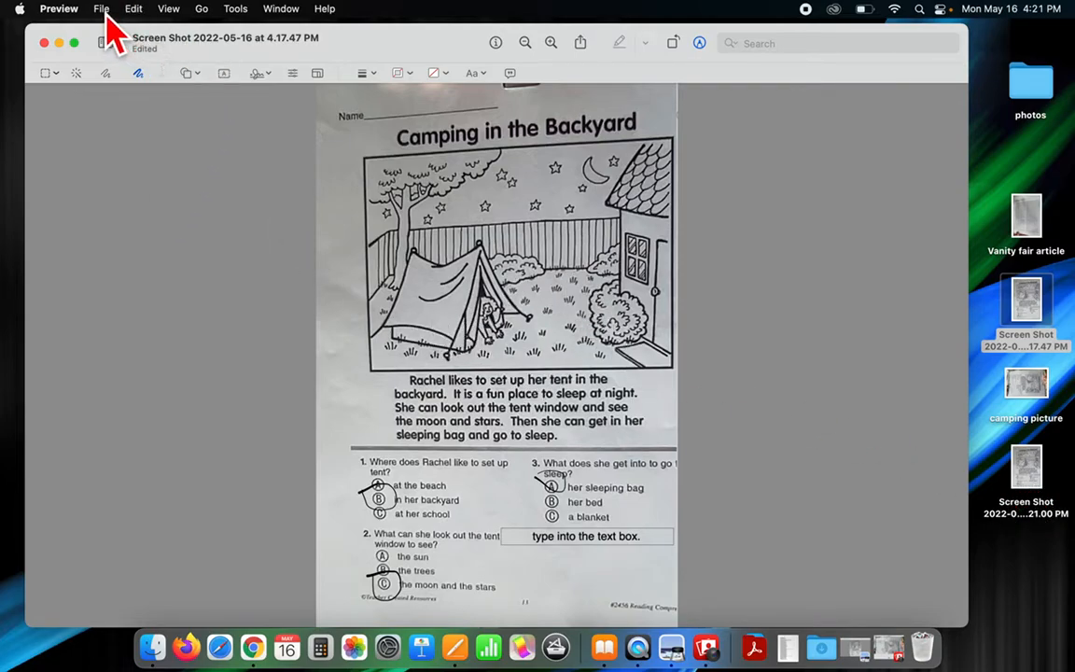
Export the annotated worksheet as a PDF named "camping worksheet" to the Desktop
click(102, 12)
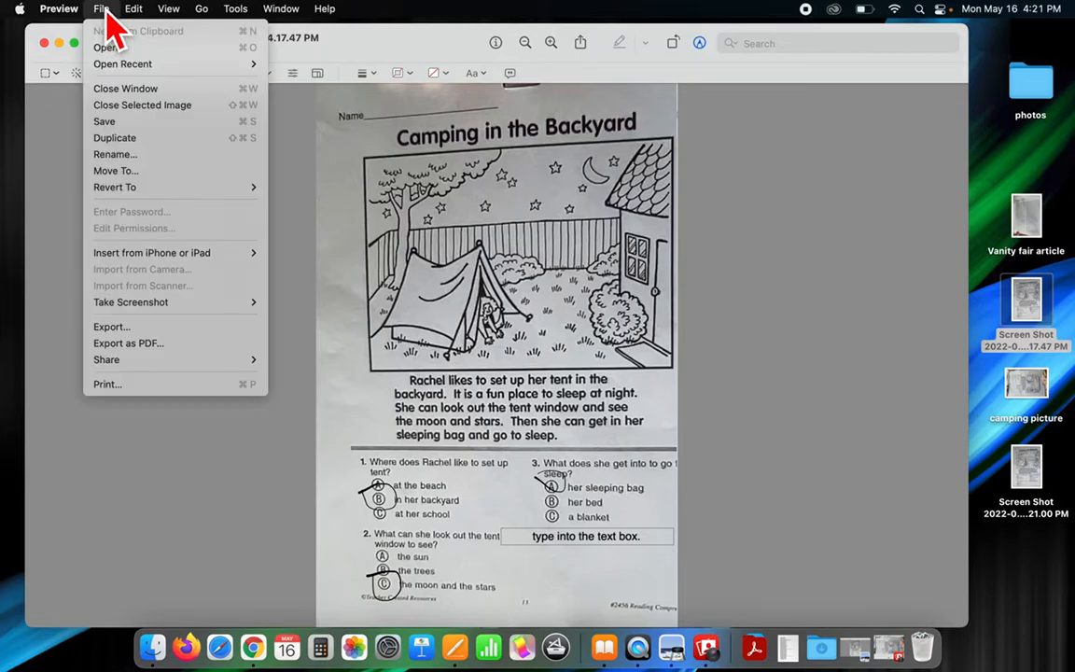
click(150, 345)
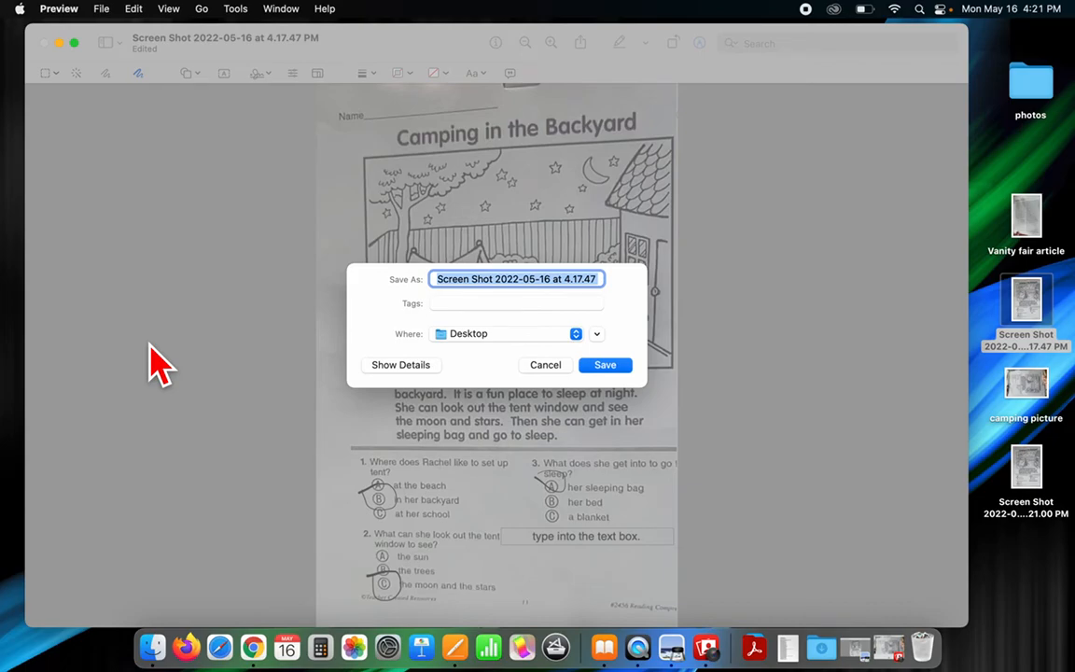
text(camping worksheet)
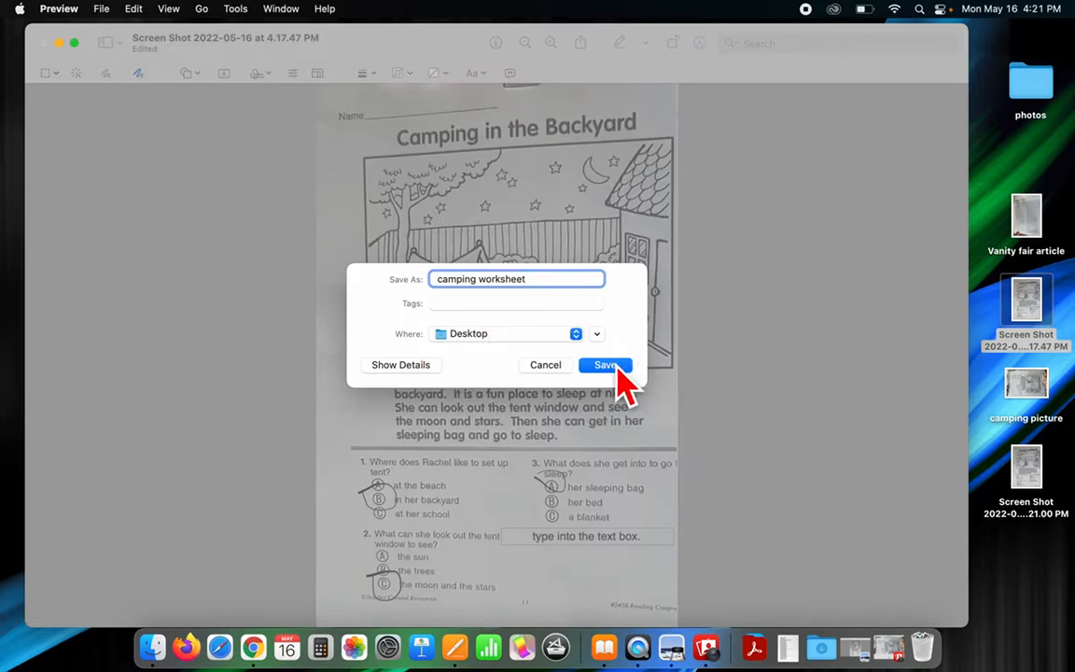
click(607, 365)
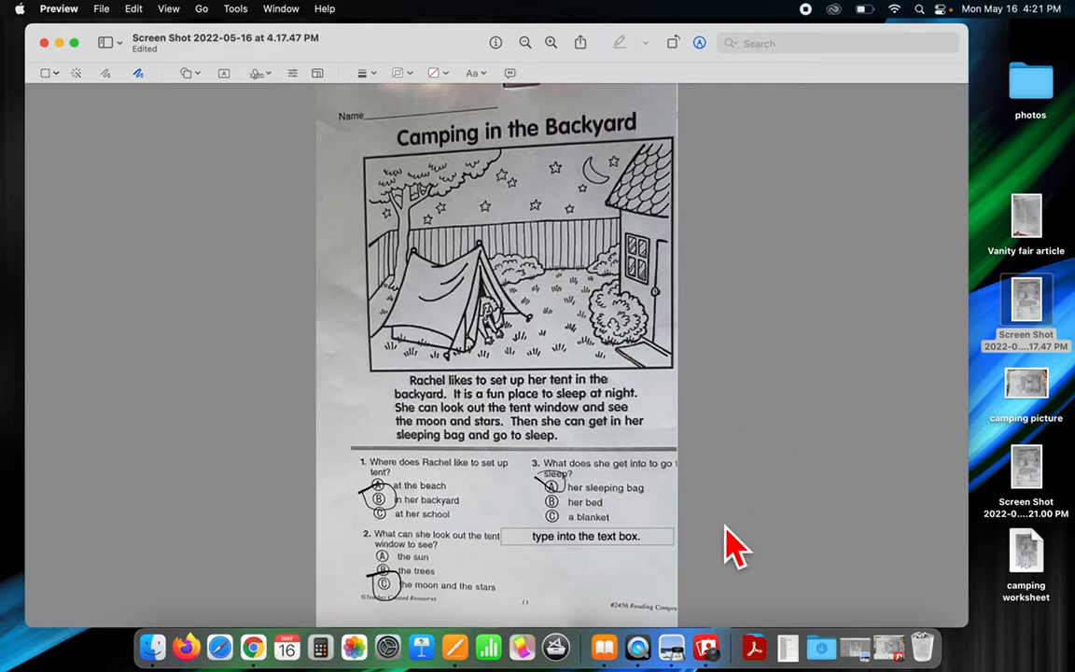
View the magazine page photo in Photo Booth, and open the desktop's "Vanity fair article" image in a widened Preview window
click(706, 654)
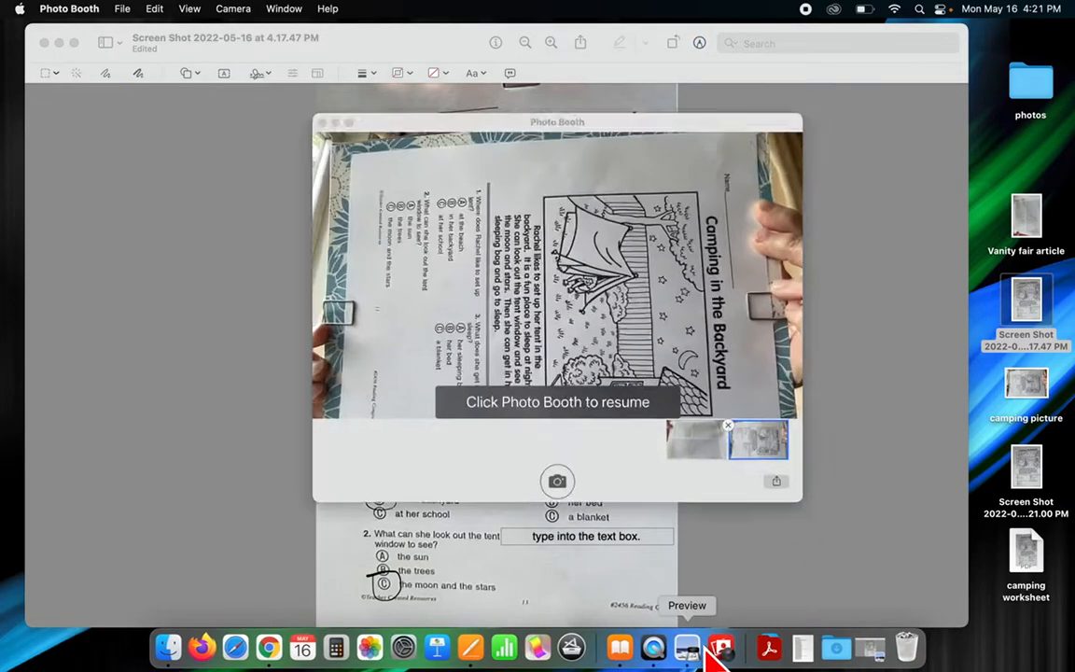
click(678, 431)
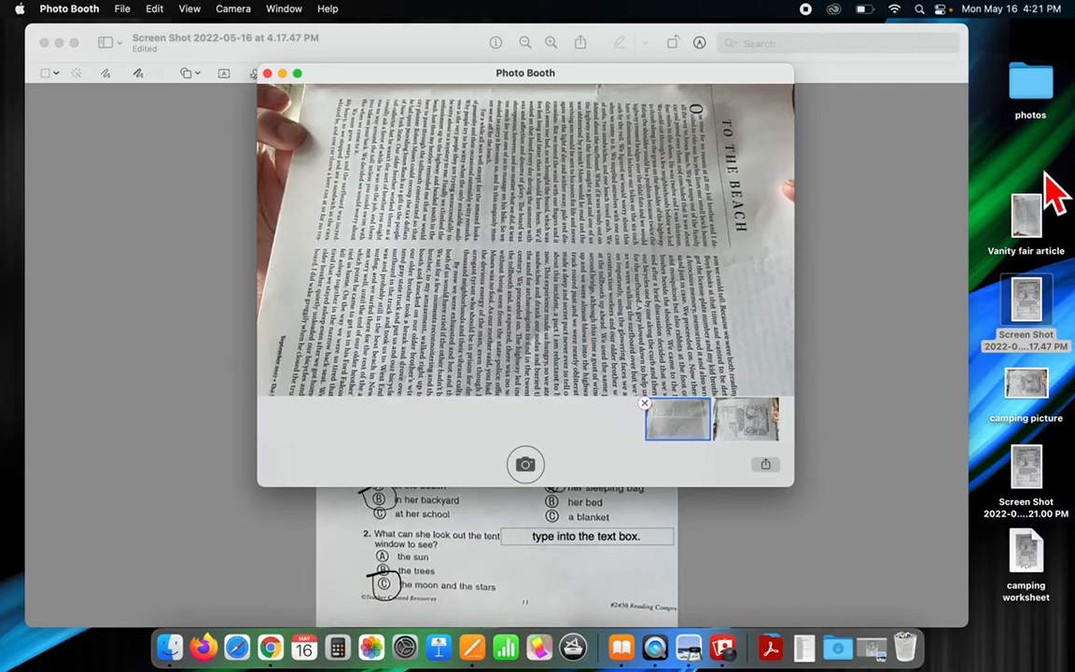
double_click(1034, 224)
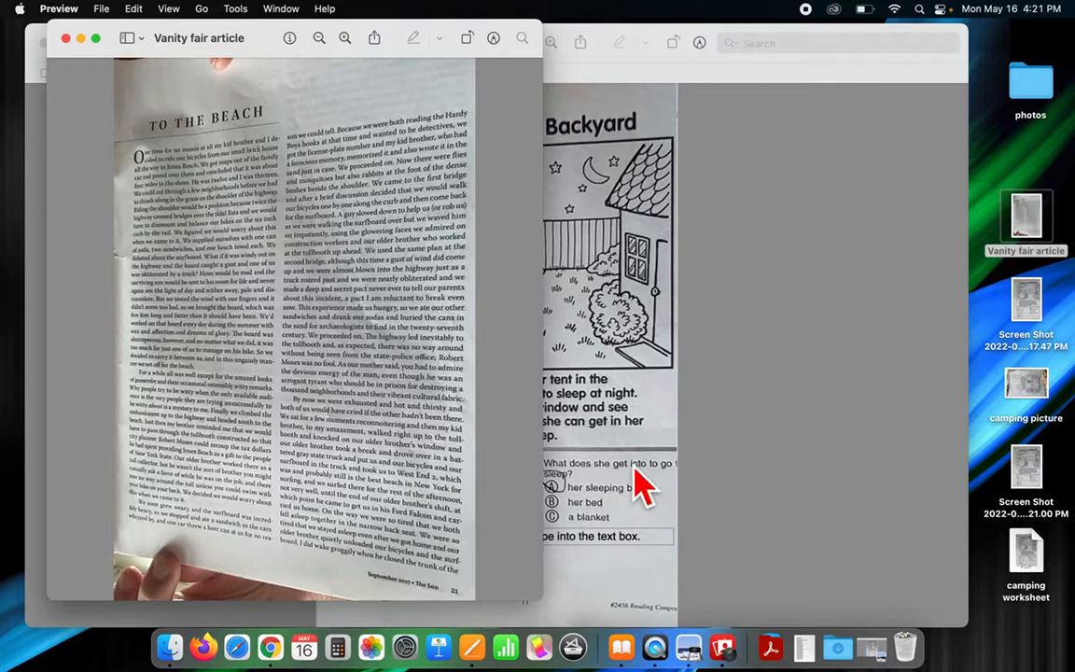
drag(544, 586, 1039, 532)
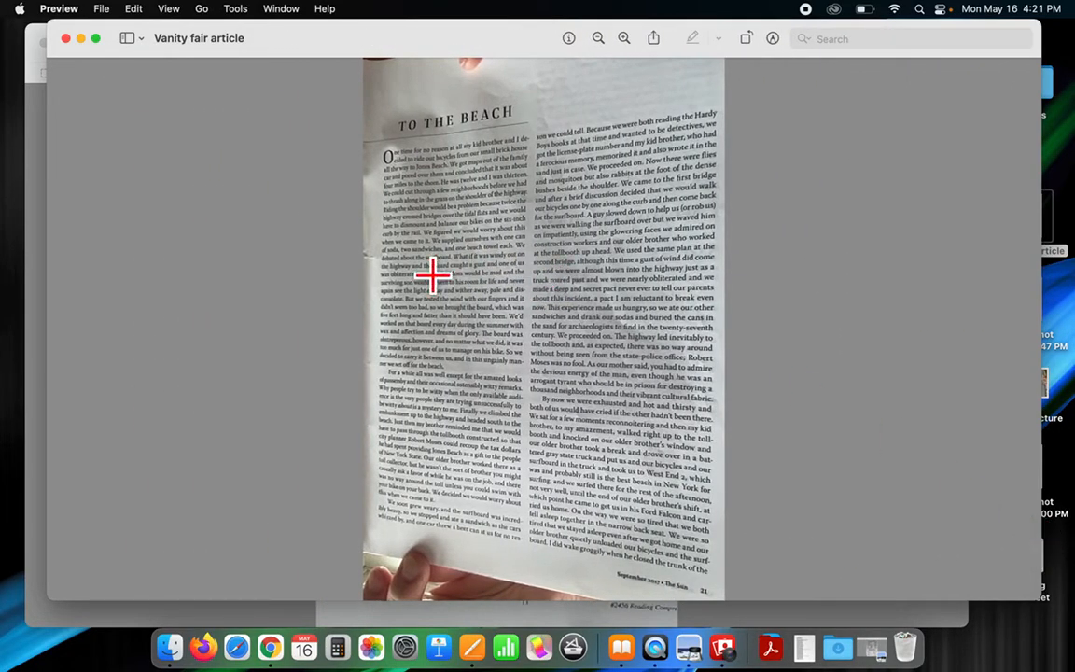
Switch to Text Selection and try to select the left-column paragraph beginning "For a while all was well", and clear the selection
click(237, 10)
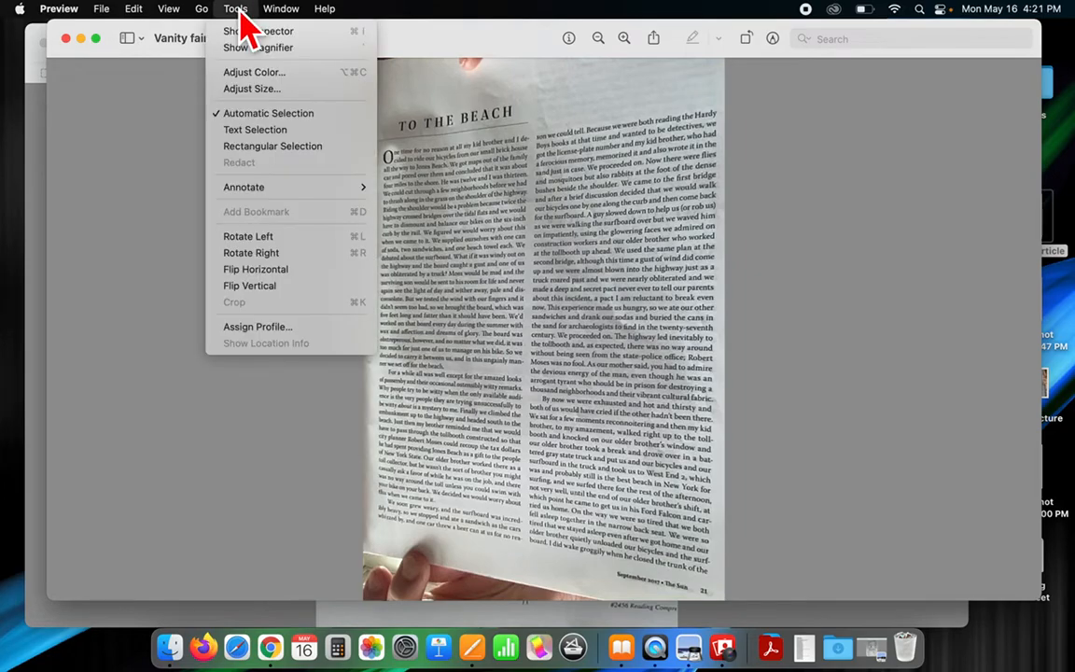
click(264, 132)
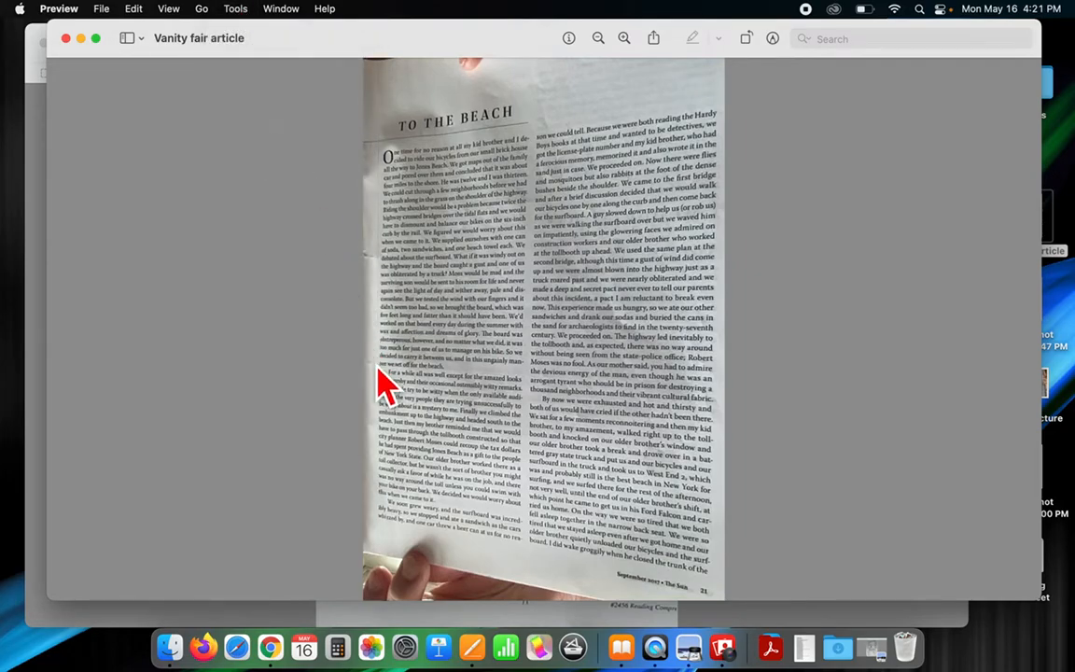
drag(395, 391, 527, 401)
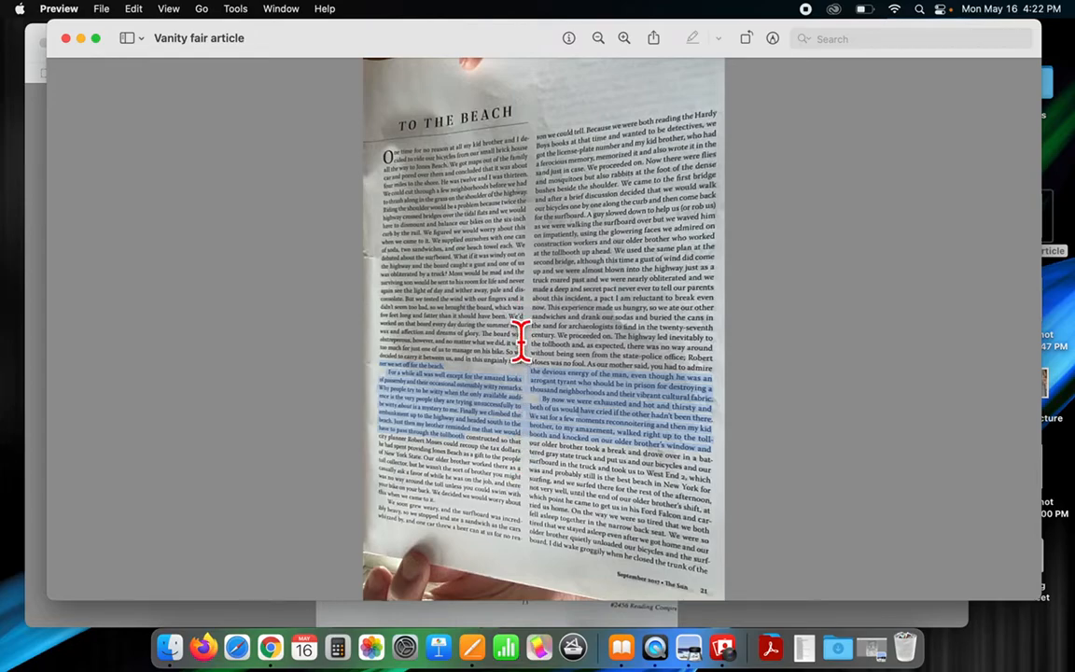
click(563, 94)
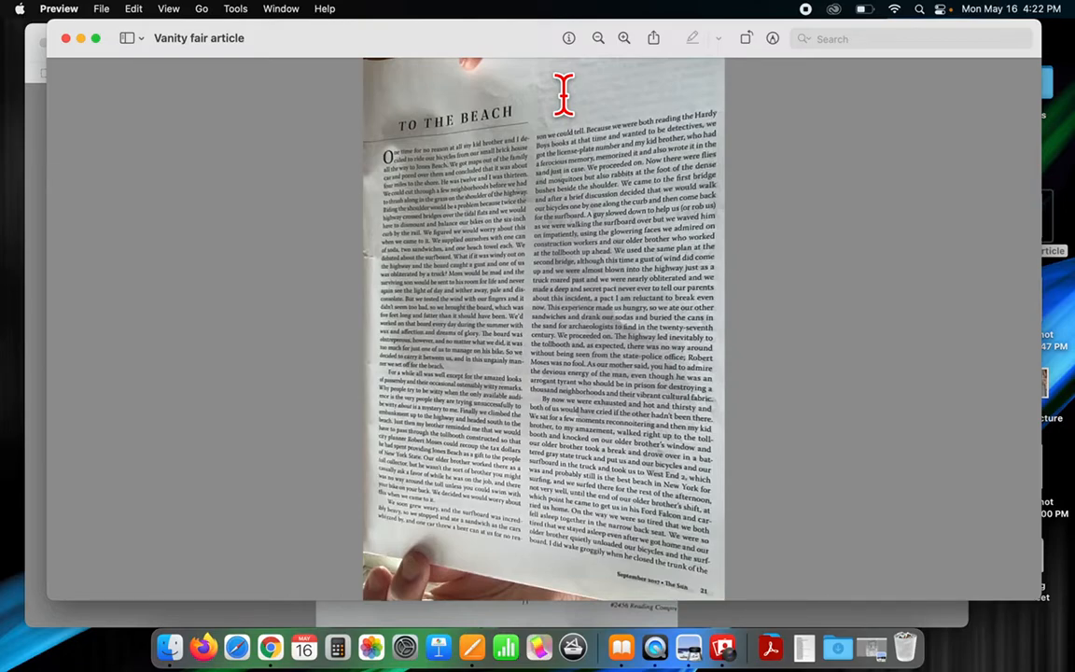
Capture a screenshot of only the article's right-hand text column and open the capture from its floating thumbnail
key(super+shift+4)
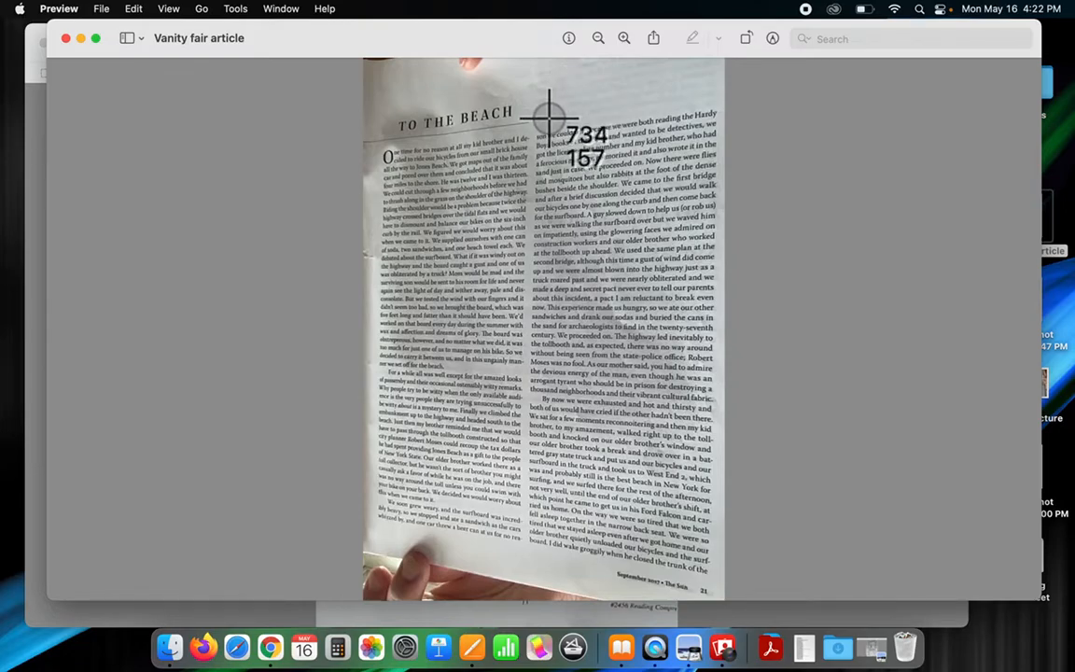
drag(526, 119, 734, 598)
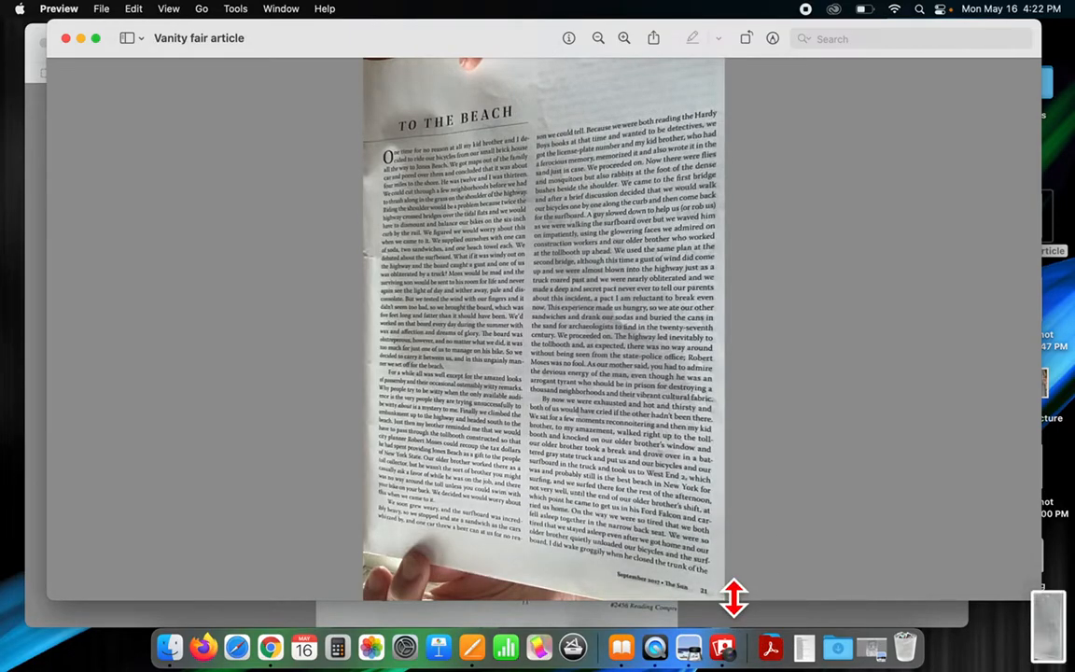
click(1051, 628)
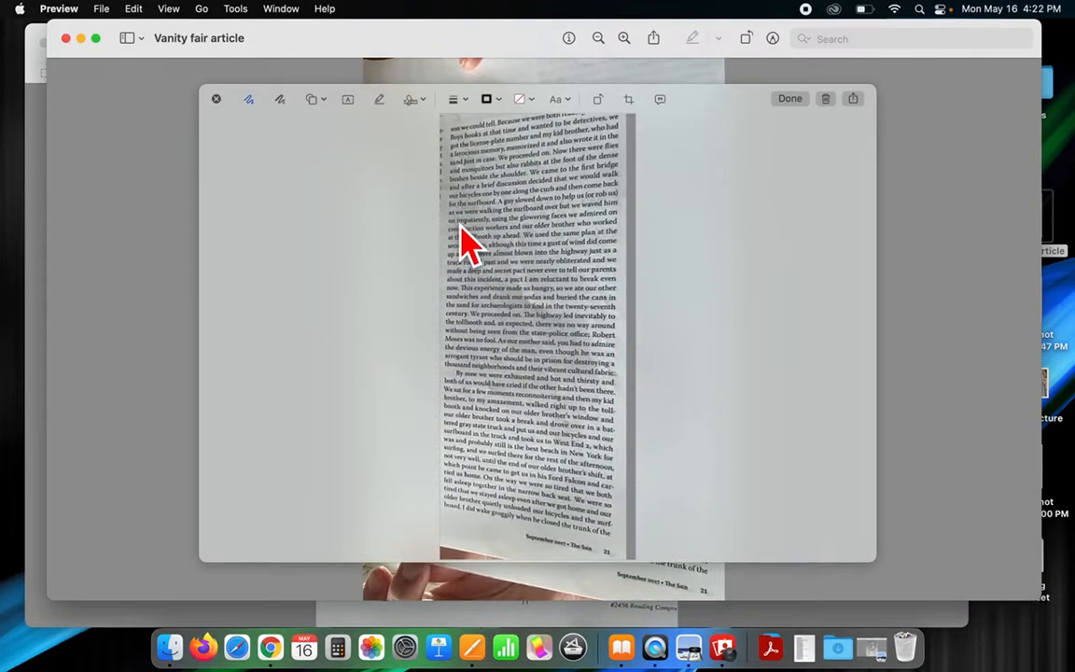